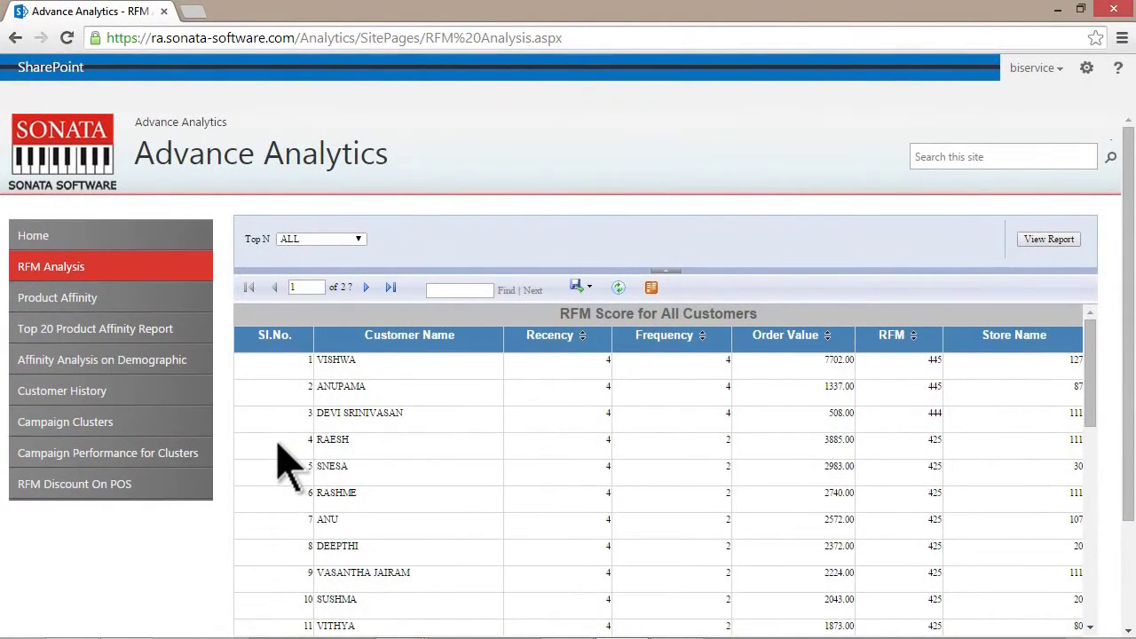
- Open the Campaign Clusters report, pick a product and refresh its customer clusters
{"action": "left_click", "coordinate": [173, 431]}
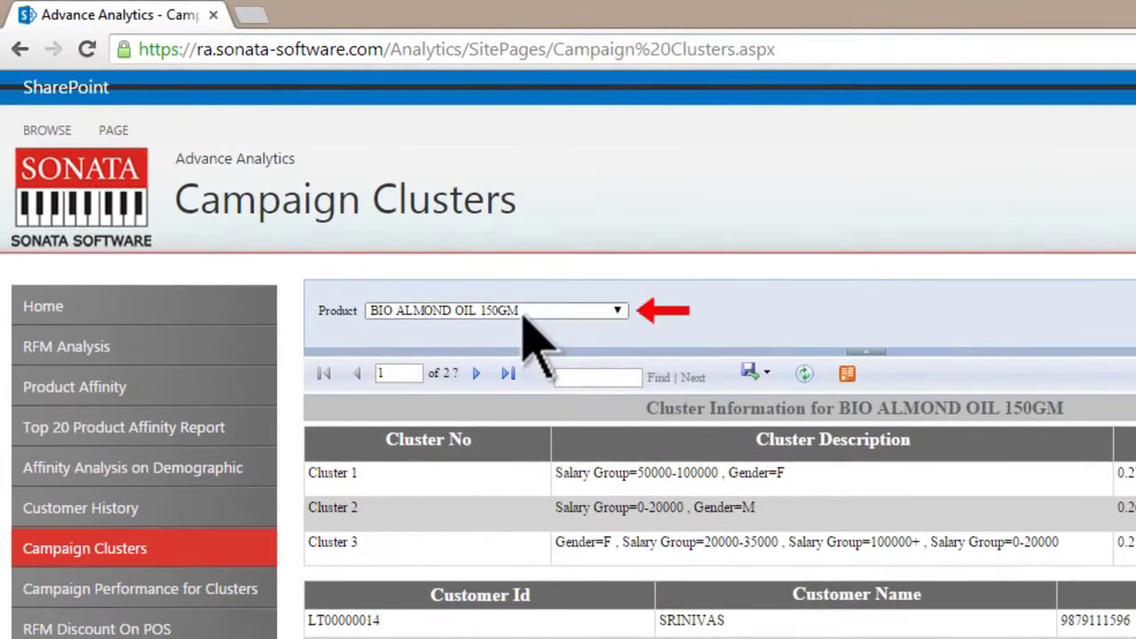
{"action": "left_click", "coordinate": [408, 241]}
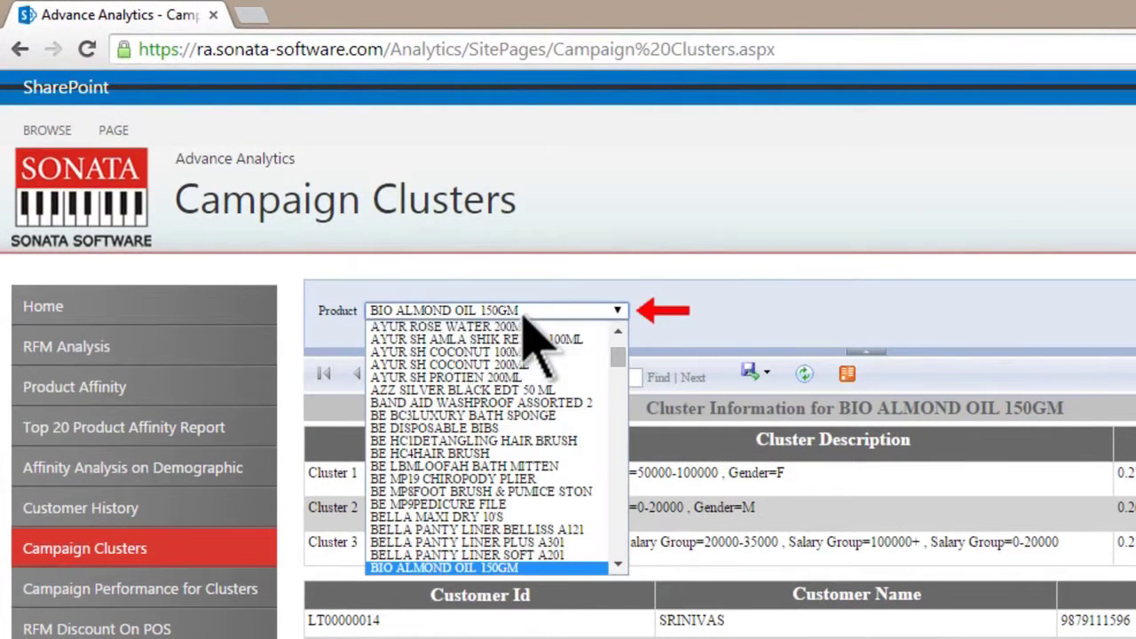
{"action": "left_click", "coordinate": [504, 354]}
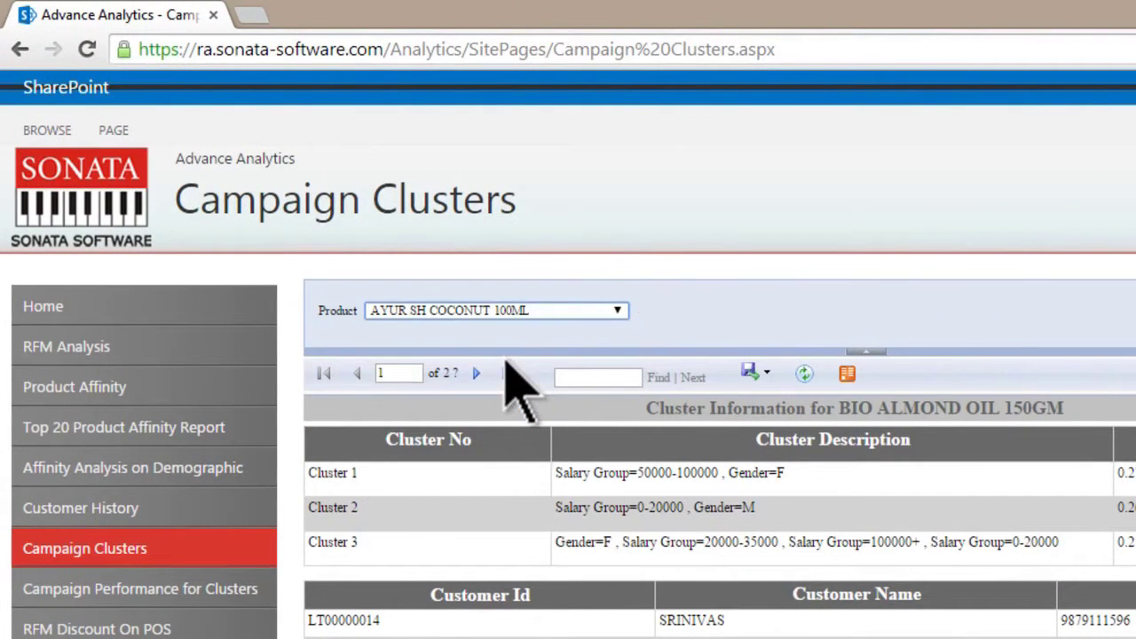
{"action": "left_click", "coordinate": [1026, 313]}
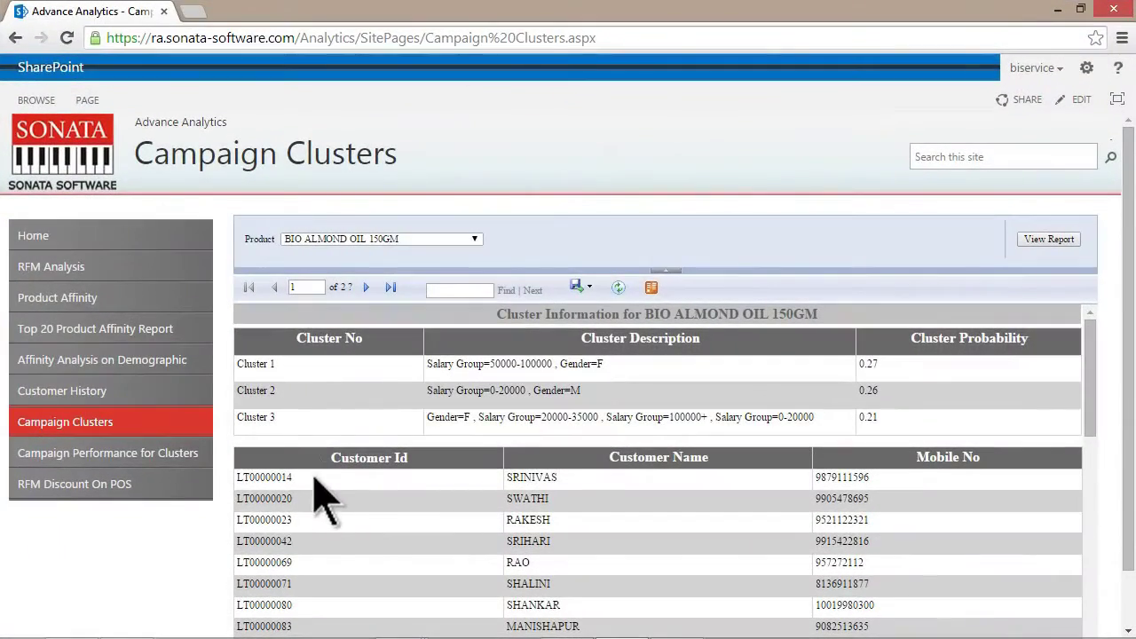
- Open the Campaign Performance for Clusters report to reach the Loyalty Dashboard
{"action": "left_click", "coordinate": [164, 453]}
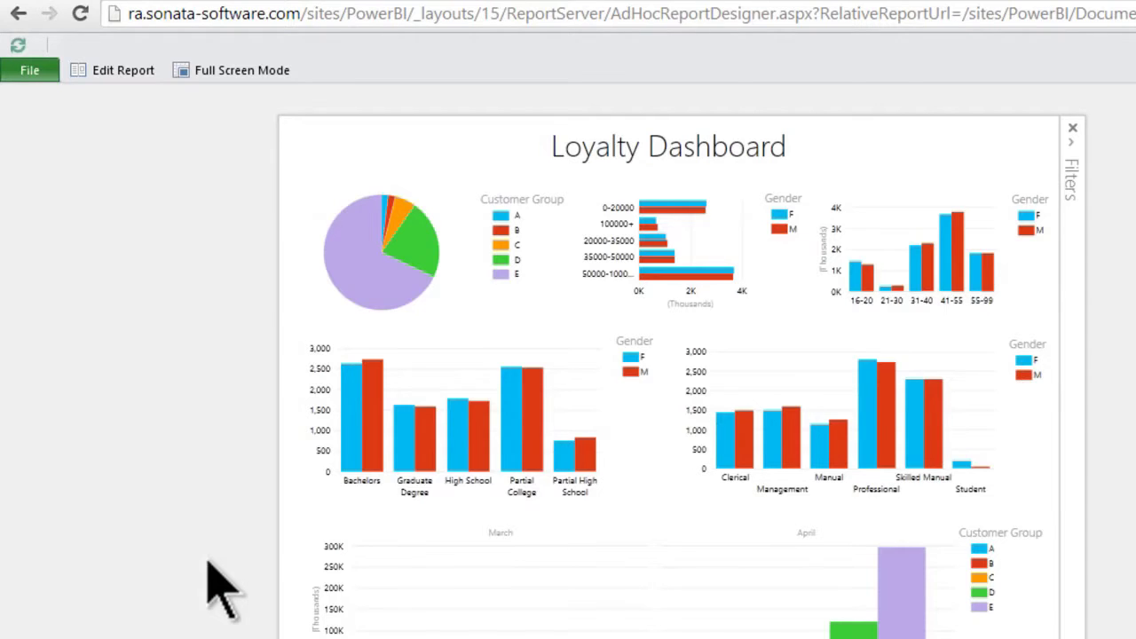
- Edit the report and add Major Category Name, Sell Value and City to a table
{"action": "left_click", "coordinate": [145, 71]}
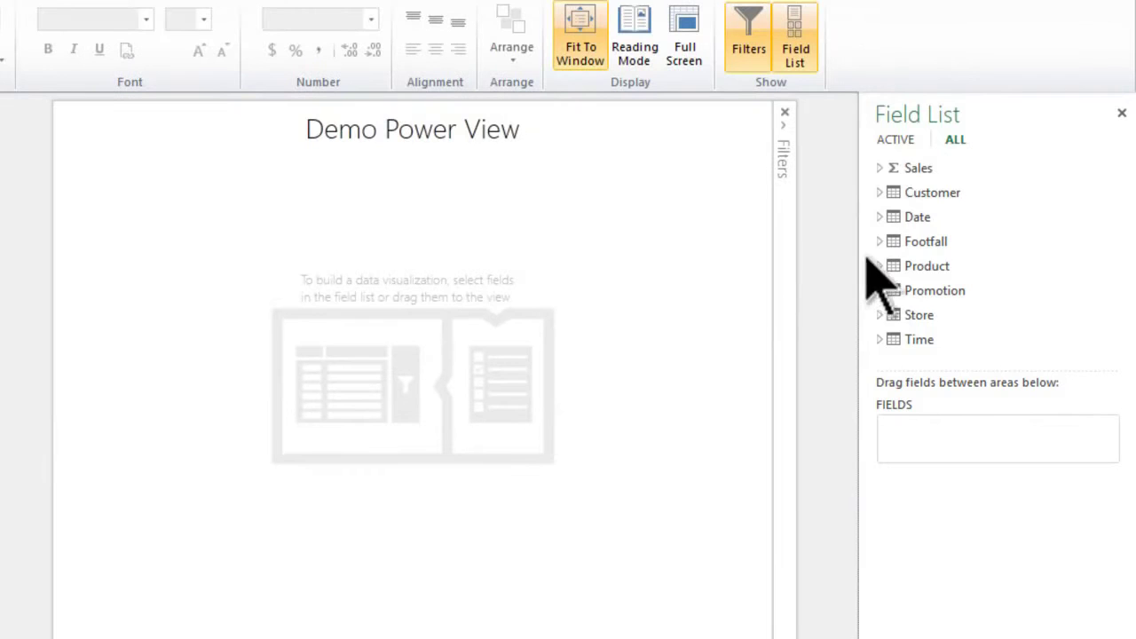
{"action": "left_click", "coordinate": [881, 265]}
{"action": "left_click", "coordinate": [903, 235]}
{"action": "left_click", "coordinate": [882, 173]}
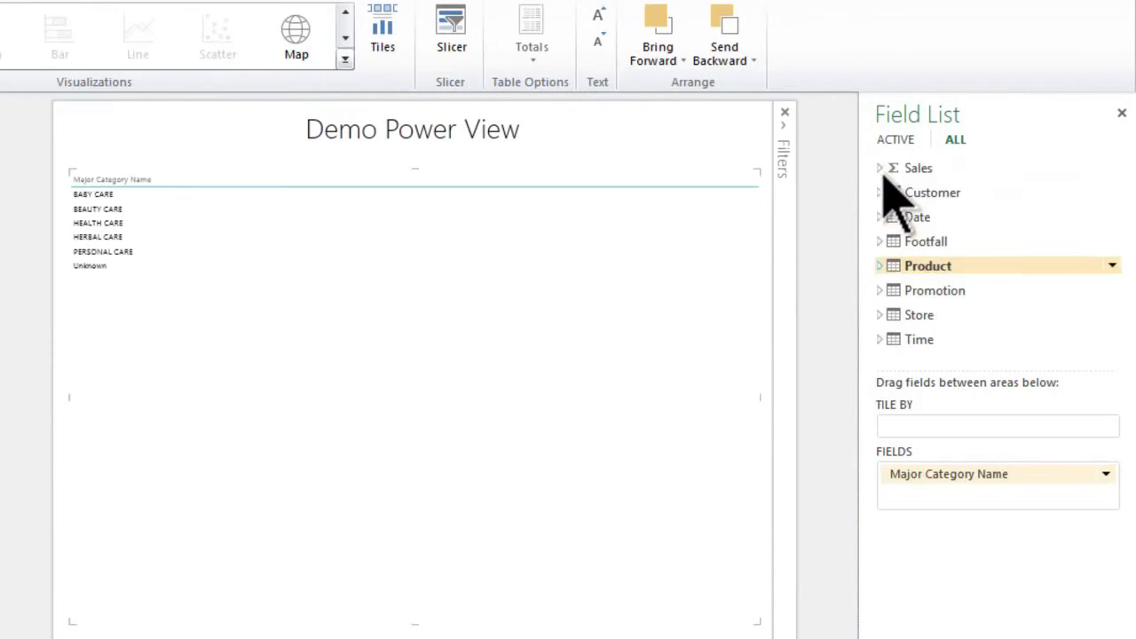
{"action": "left_click", "coordinate": [880, 168]}
{"action": "left_click", "coordinate": [903, 289]}
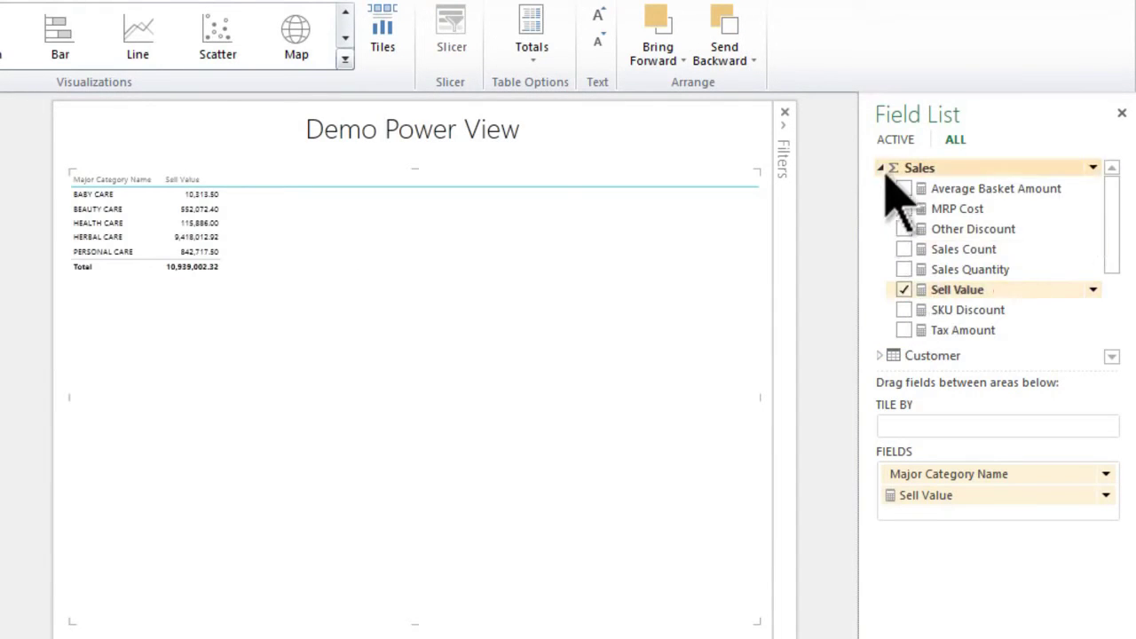
{"action": "left_click", "coordinate": [880, 167]}
{"action": "left_click", "coordinate": [881, 310]}
{"action": "left_click", "coordinate": [904, 275]}
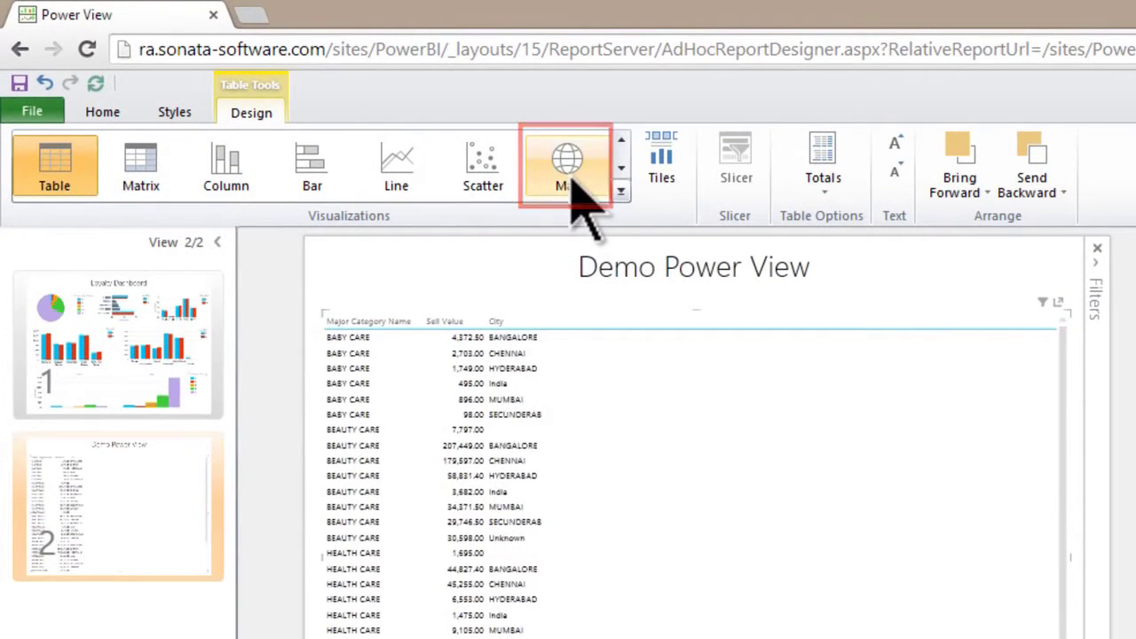
- Convert the Sell Value table into a city map, then into a pie chart
{"action": "left_click", "coordinate": [573, 184]}
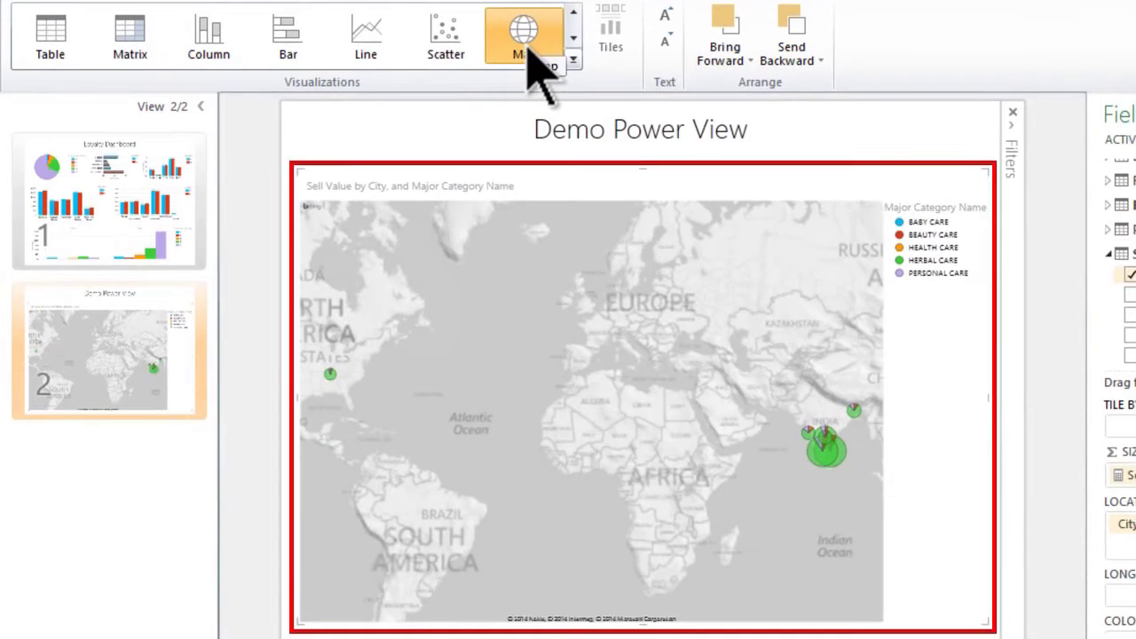
{"action": "left_click", "coordinate": [572, 60]}
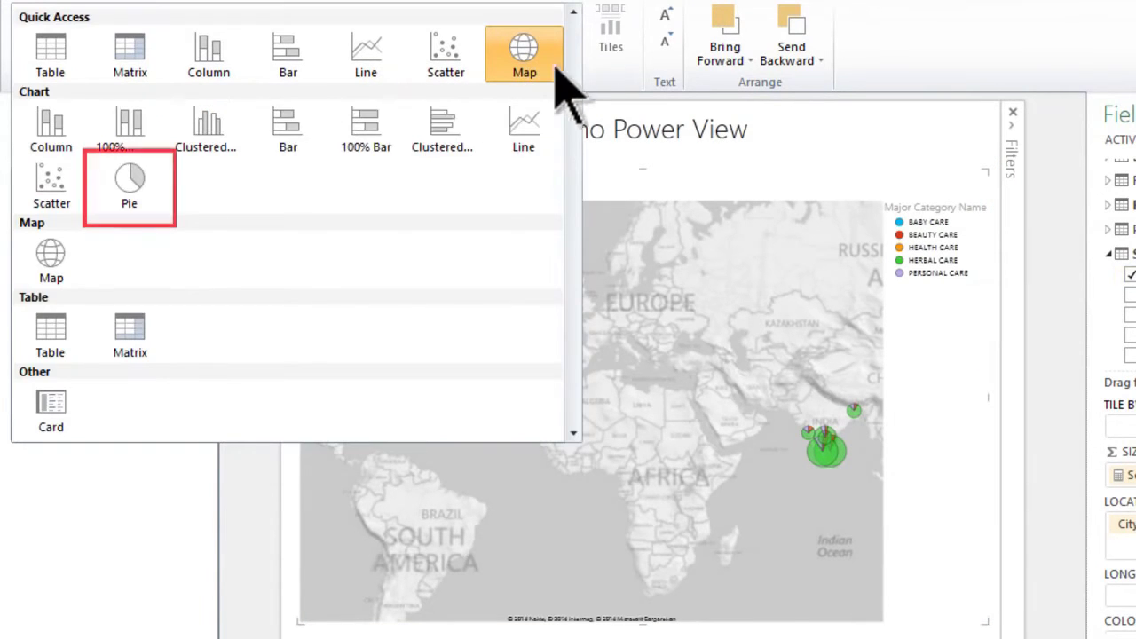
{"action": "left_click", "coordinate": [133, 191]}
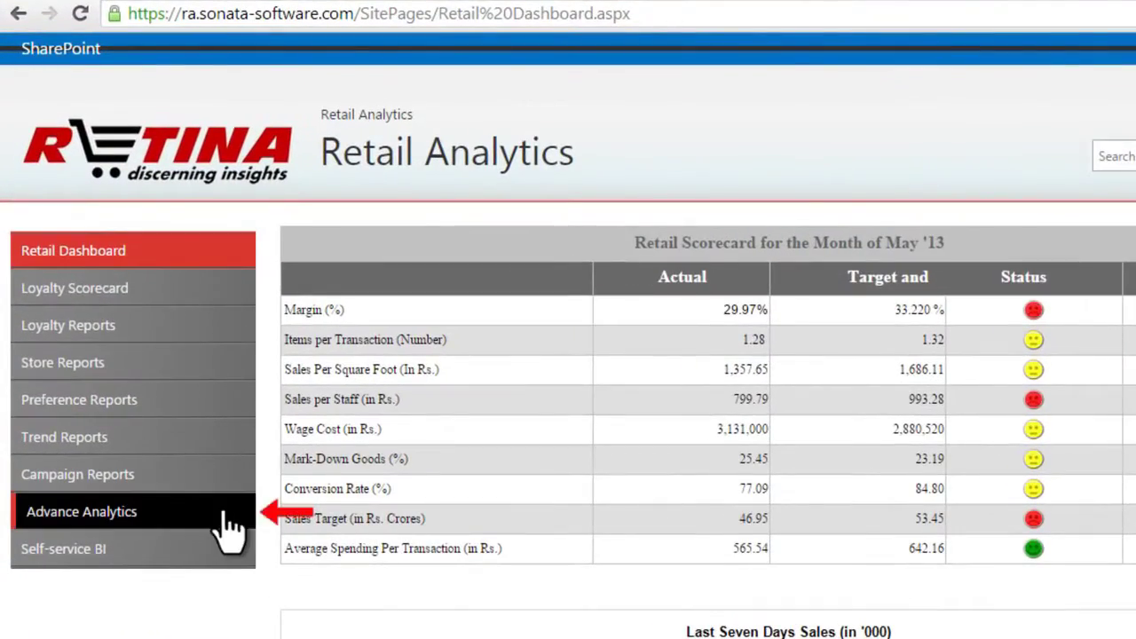
- Show Advance Analytics > Product Affinity results for LAY'S POTATO CRISPS 100G
{"action": "left_click", "coordinate": [229, 522]}
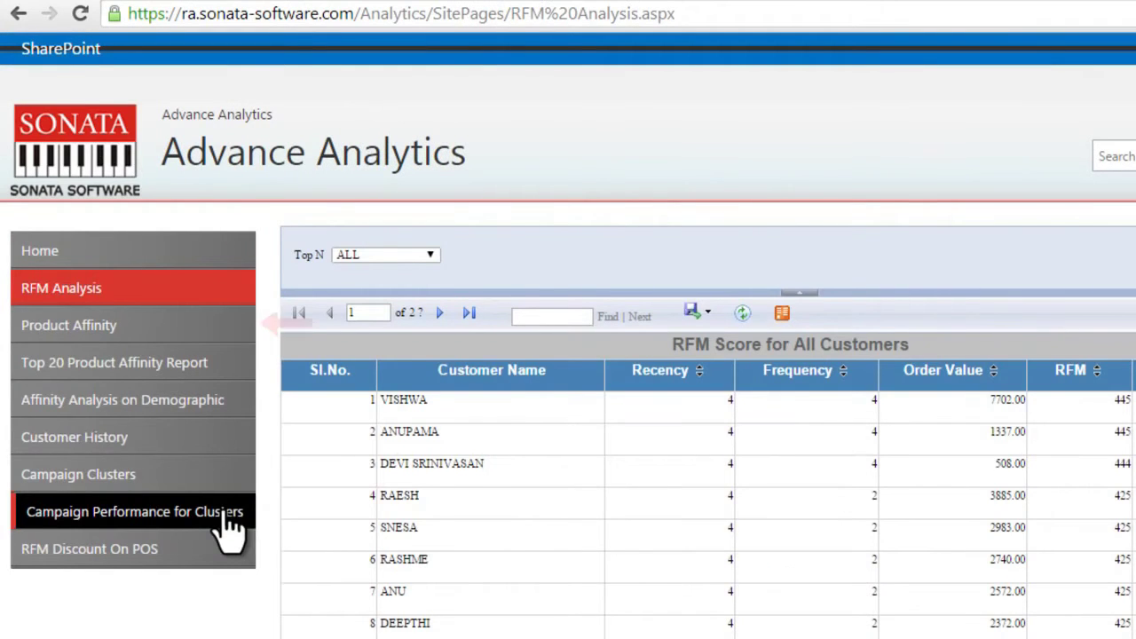
{"action": "left_click", "coordinate": [186, 342]}
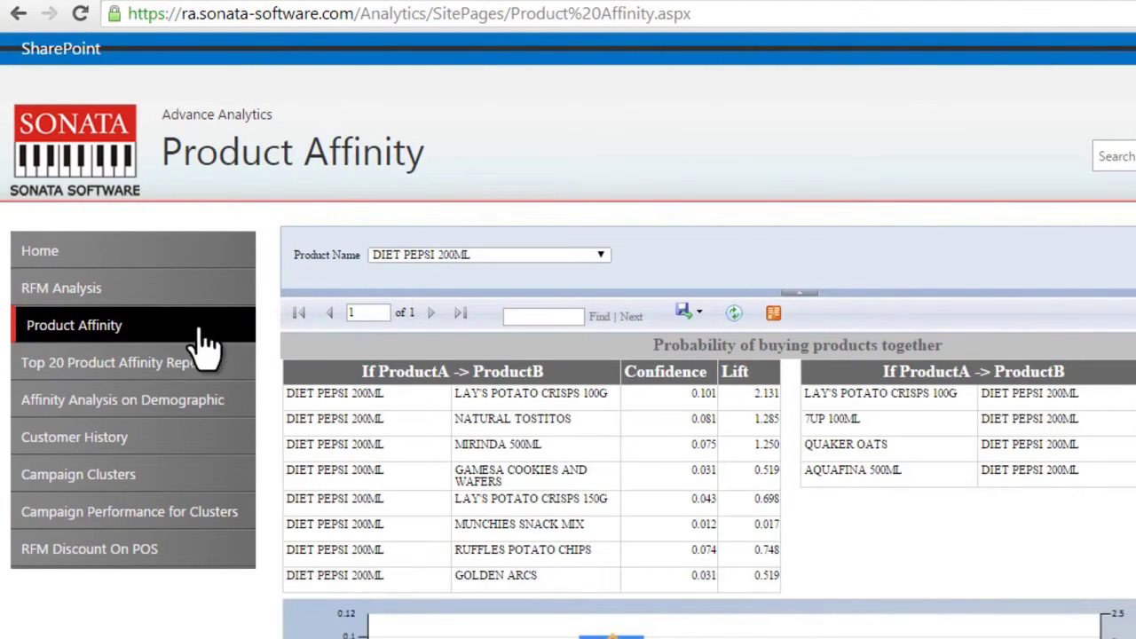
{"action": "left_click", "coordinate": [489, 257]}
{"action": "scroll", "coordinate": [496, 399], "scroll_direction": "down", "scroll_amount": 5}
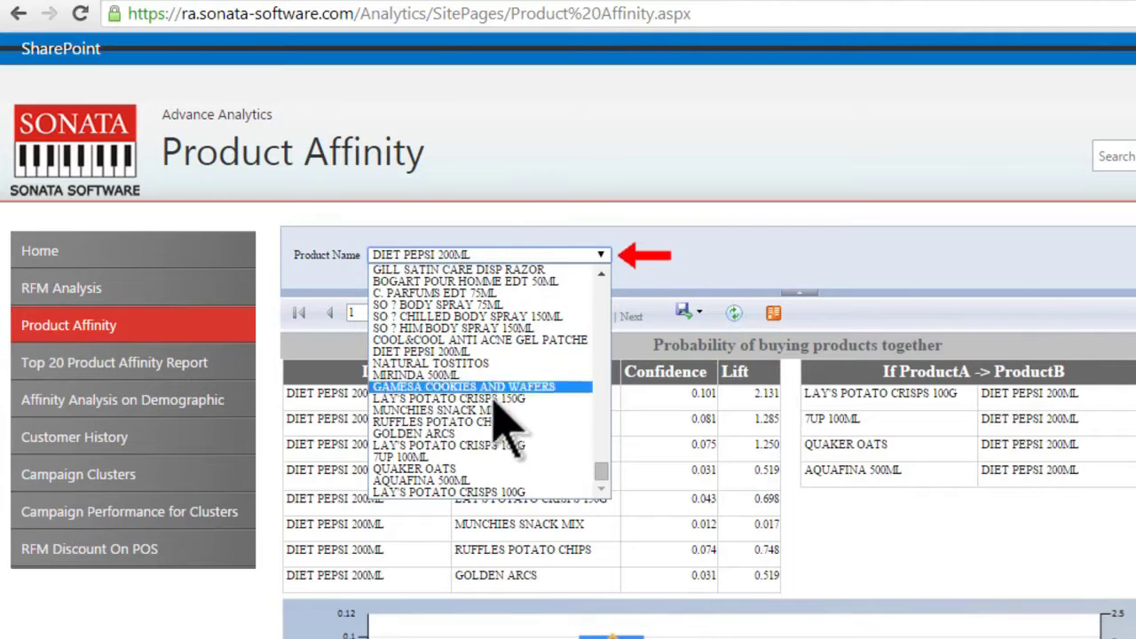
{"action": "left_click", "coordinate": [491, 445]}
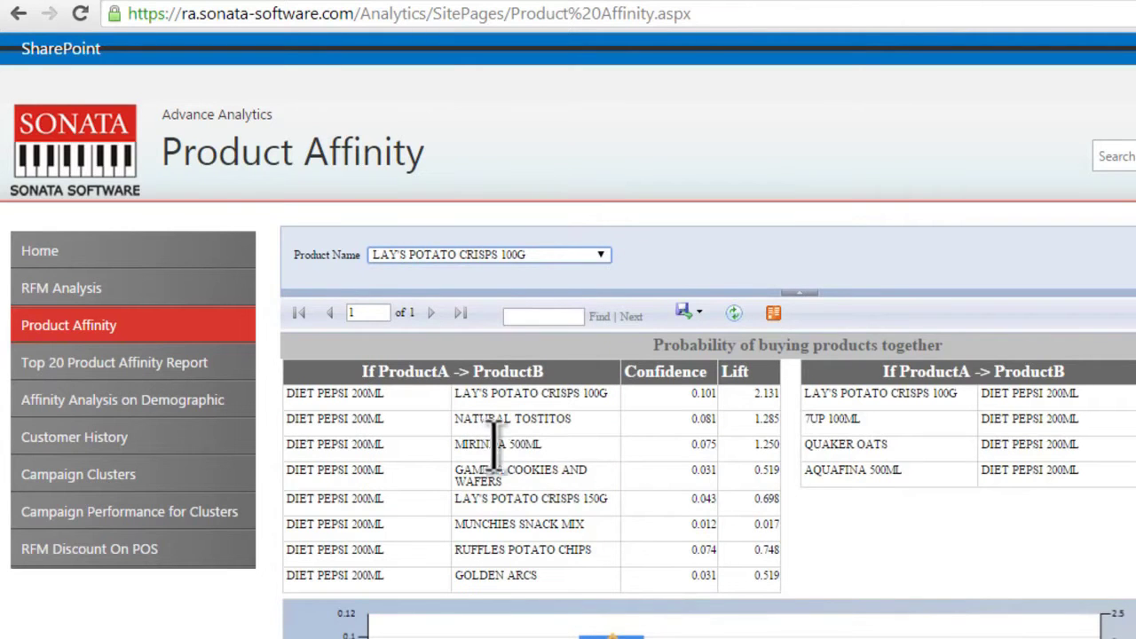
{"action": "left_click", "coordinate": [1032, 257]}
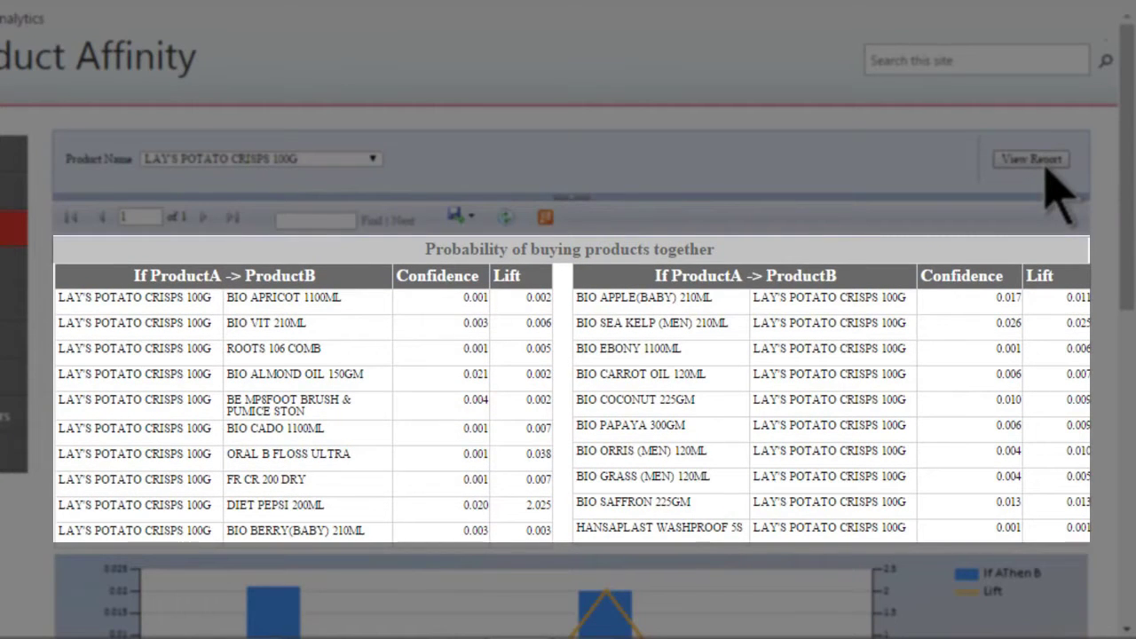
- Review the affinity tables, then open Affinity Analysis on Demographic
{"action": "scroll", "coordinate": [1061, 190], "scroll_direction": "down", "scroll_amount": 5}
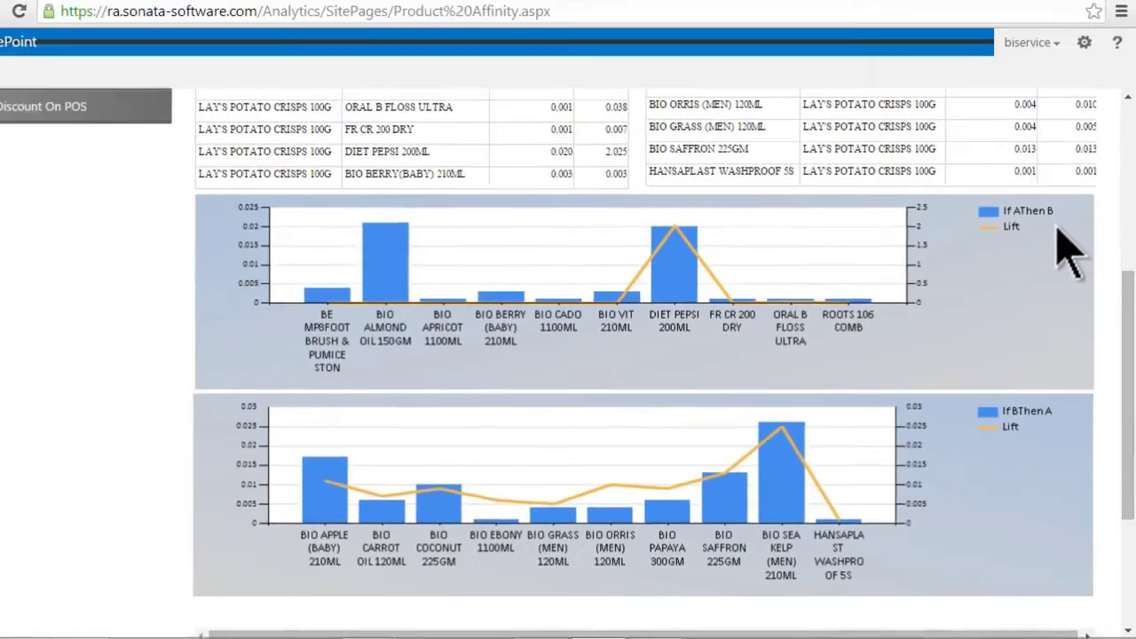
{"action": "scroll", "coordinate": [1070, 267], "scroll_direction": "up", "scroll_amount": 3}
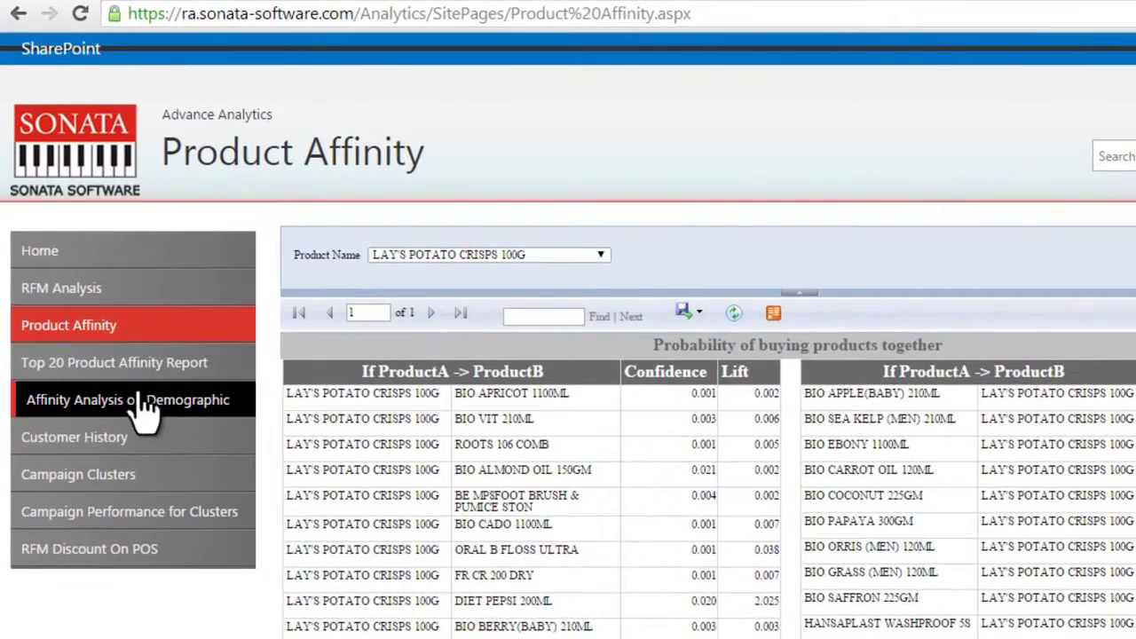
{"action": "left_click", "coordinate": [80, 360]}
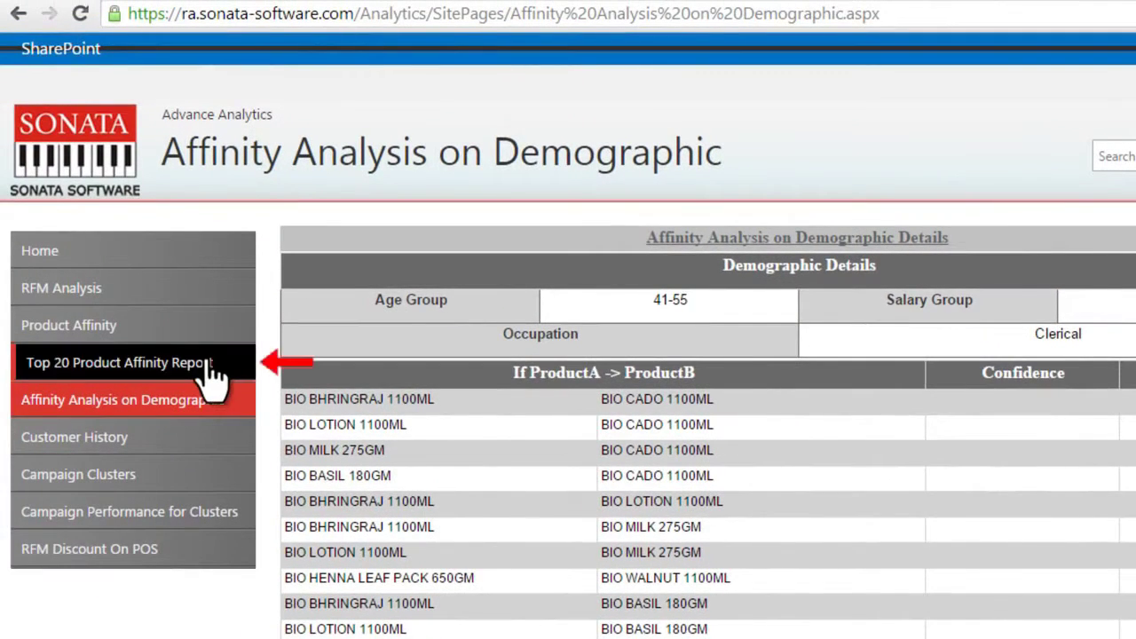
- Open the Top 20 Product Affinity Report from the left navigation
{"action": "left_click", "coordinate": [210, 364]}
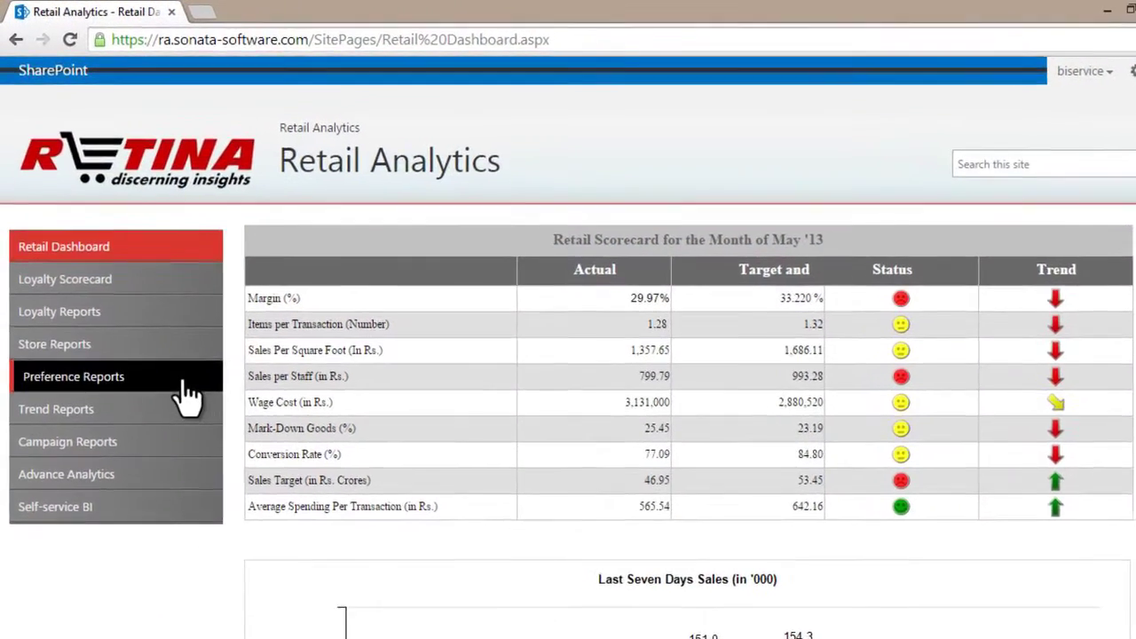
- Browse Brand Preference By Customer Group, Shopping Day and Shopping Time charts, then Trend Reports
{"action": "left_click", "coordinate": [168, 361]}
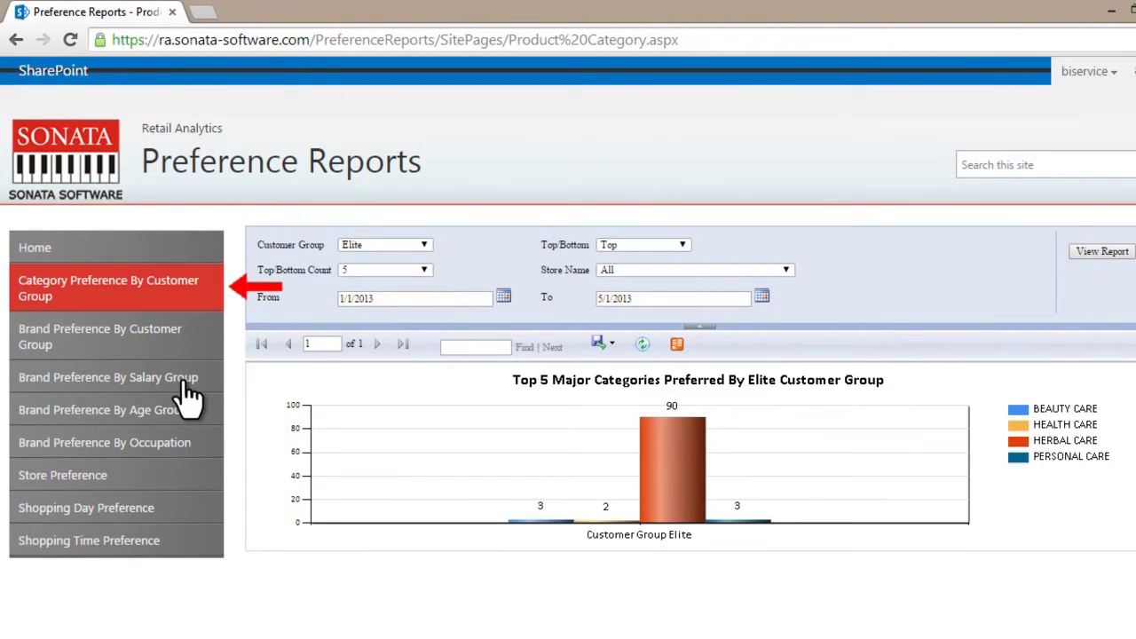
{"action": "left_click", "coordinate": [183, 353]}
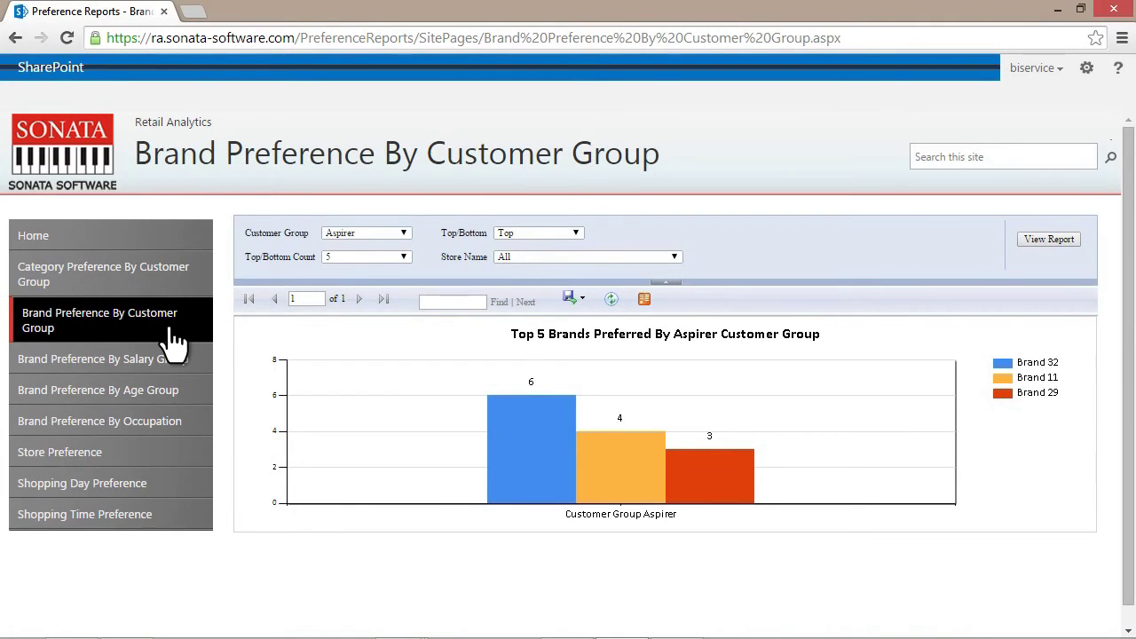
{"action": "left_click", "coordinate": [160, 492]}
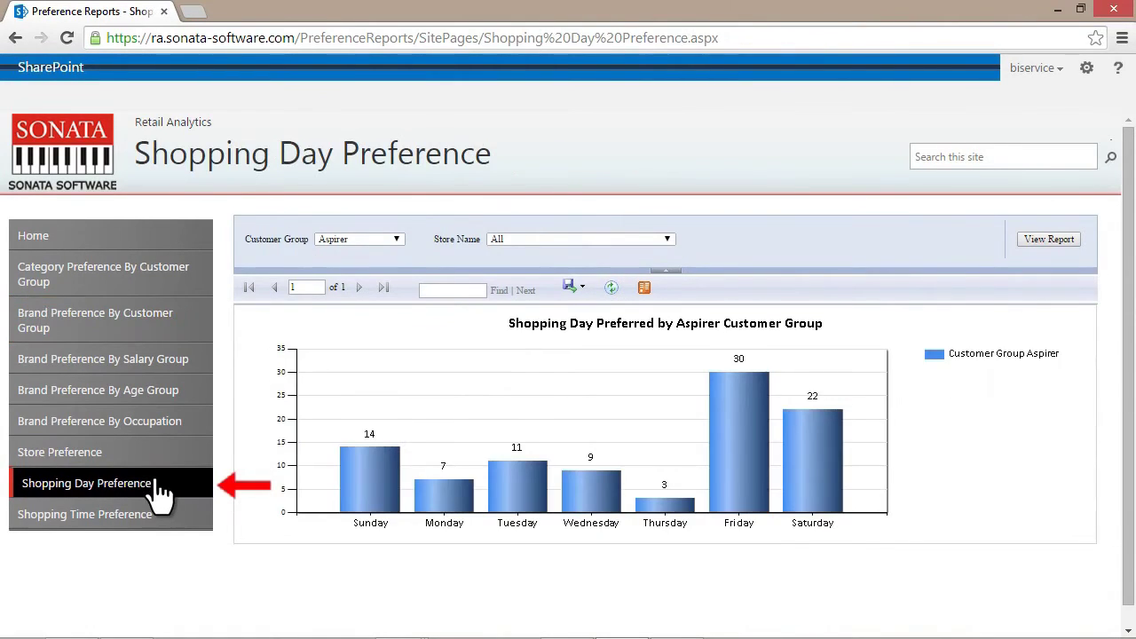
{"action": "left_click", "coordinate": [153, 518]}
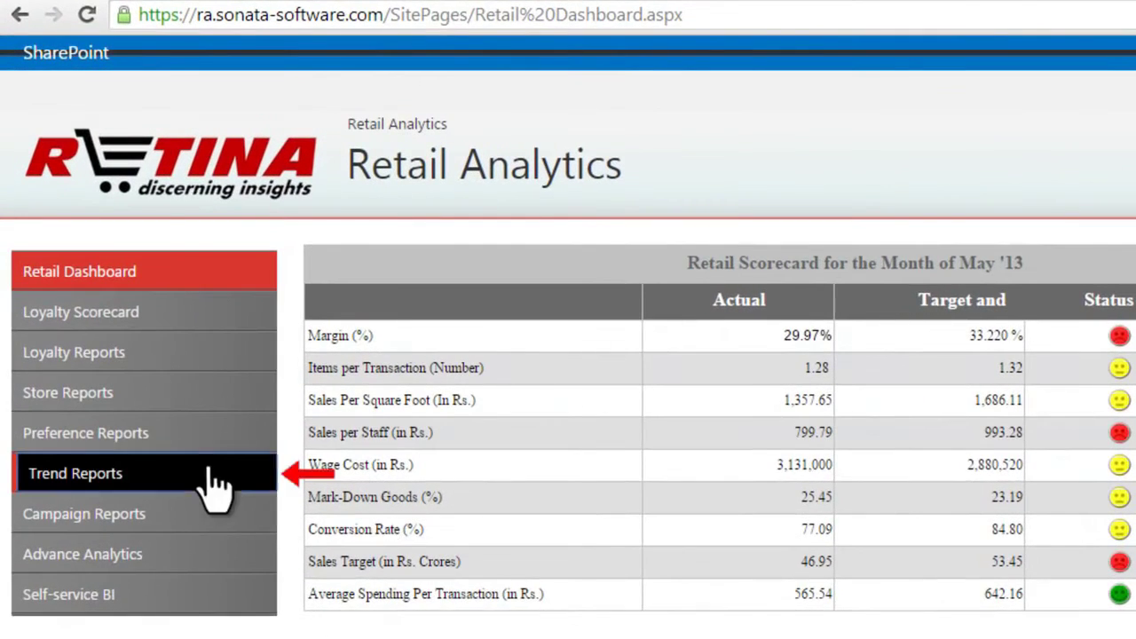
{"action": "left_click", "coordinate": [161, 395]}
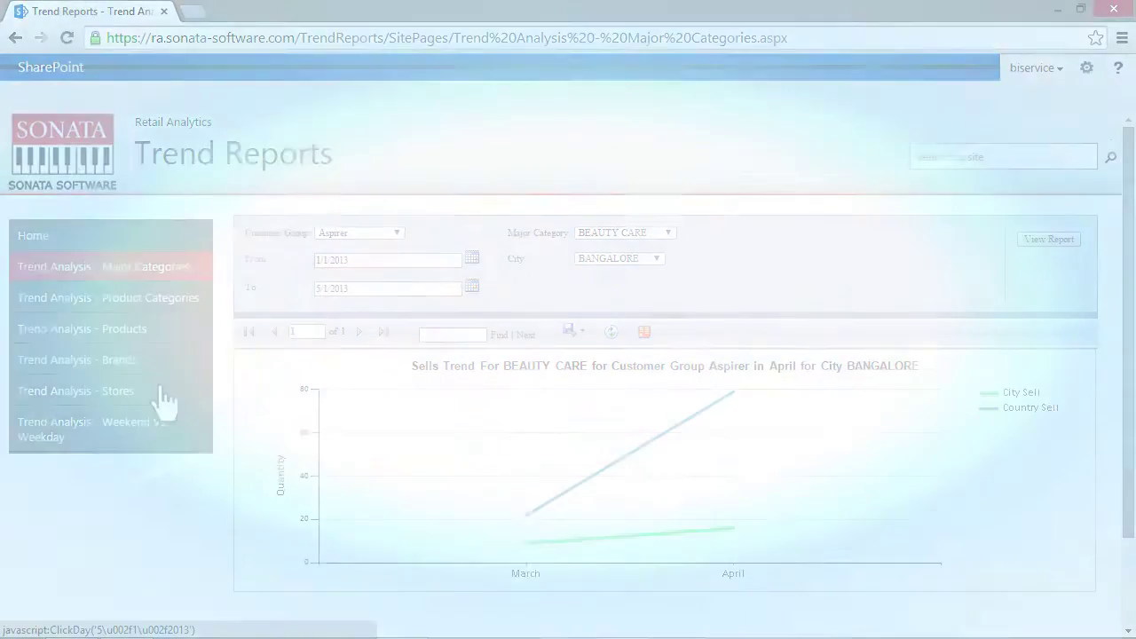